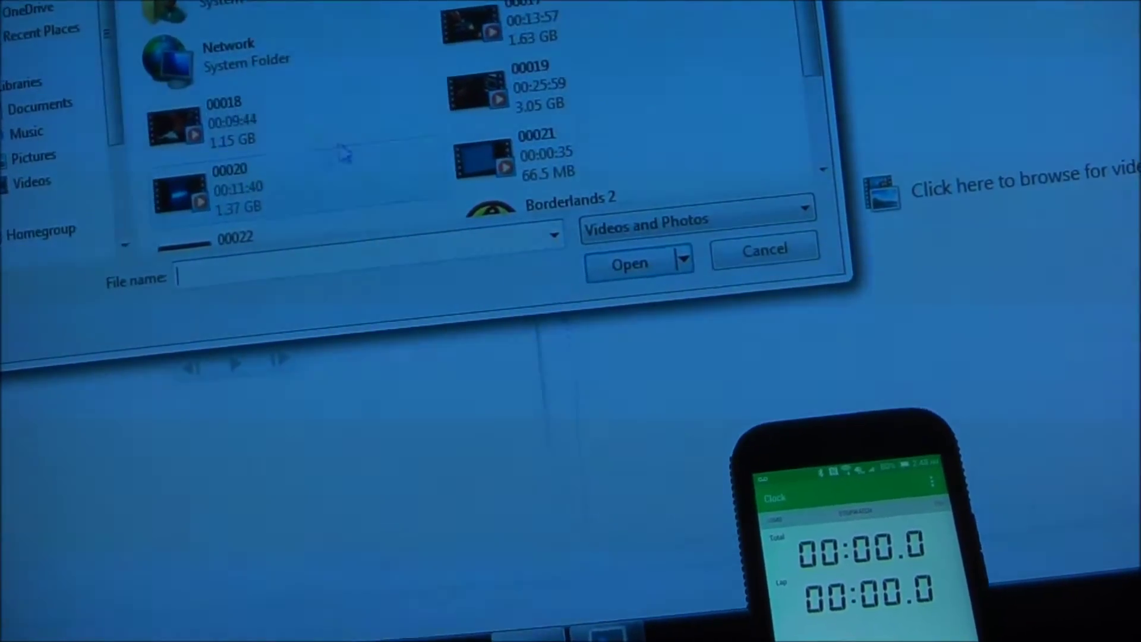
pyautogui.scroll(-2, 767, 45)
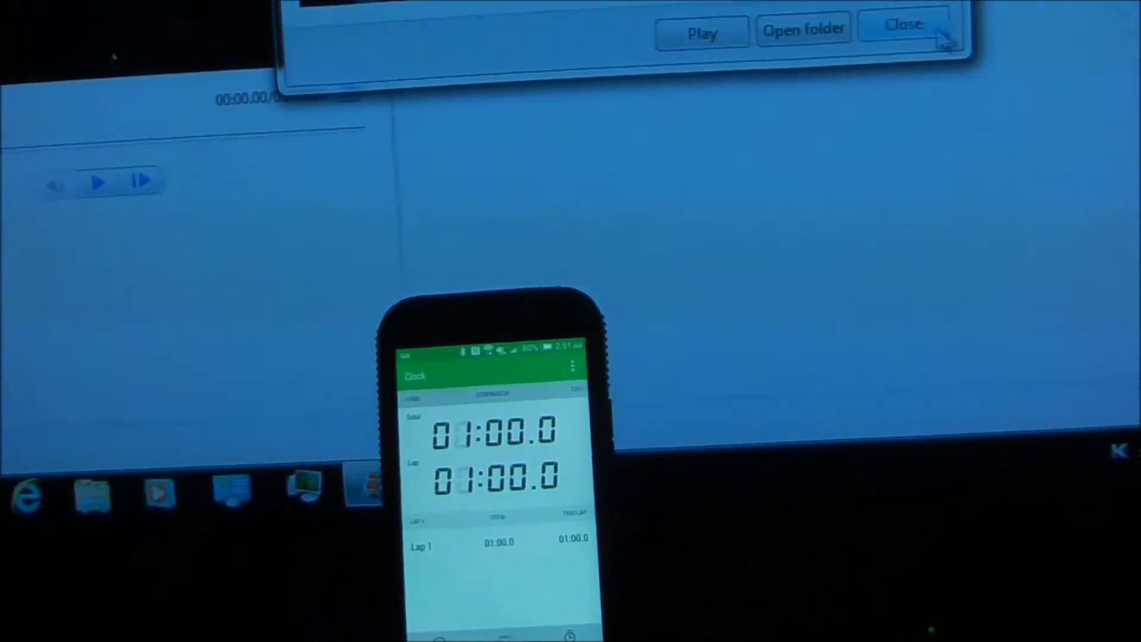
# Step: Dismiss the Movie Maker notice that the movie has finished saving
pyautogui.click(870, 42)
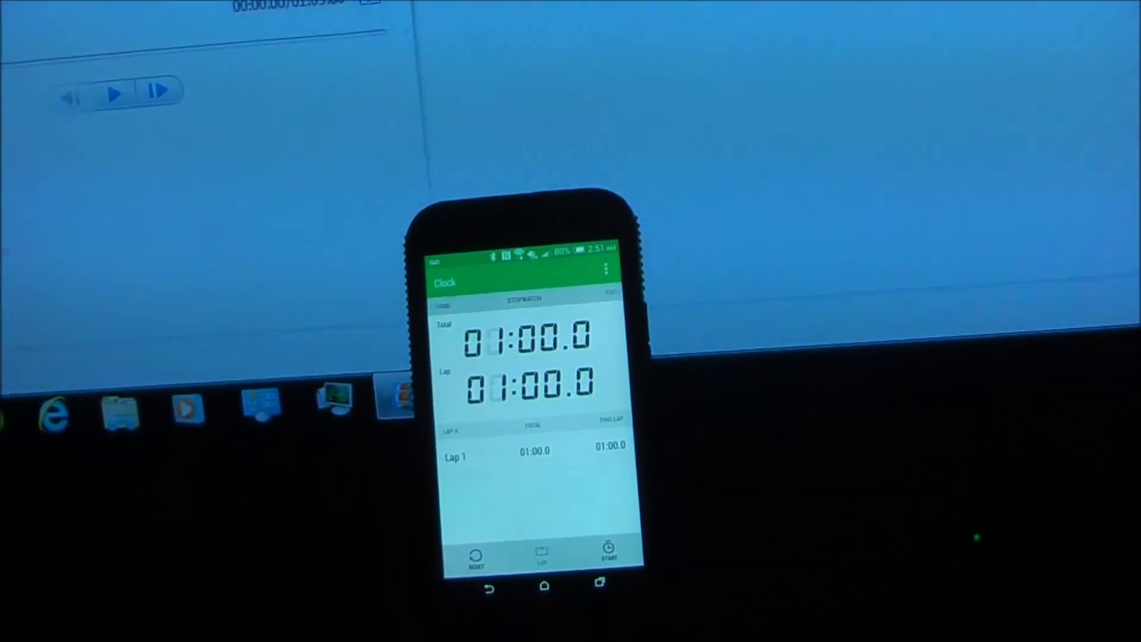